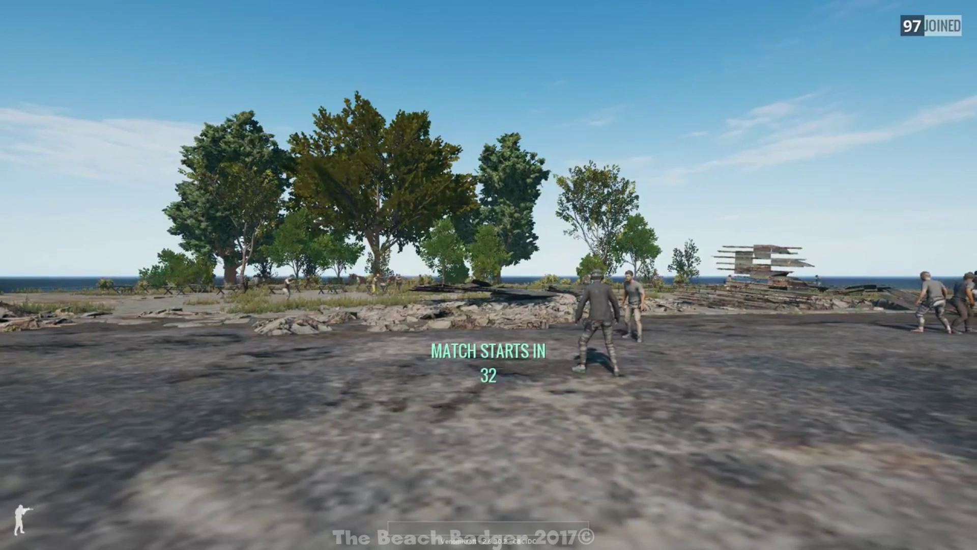
- Switch away from the PUBG pre-match lobby to the Windows desktop
{"action": "key", "text": "alt+Tab"}
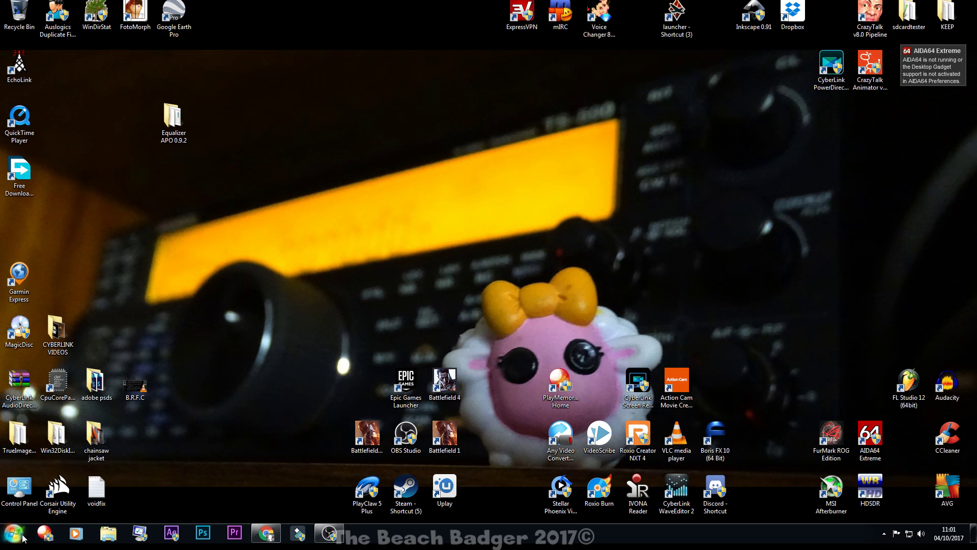
- Open the Equalizer APO 0.9.2 desktop folder and start its Configurator
{"action": "double_click", "coordinate": [176, 120]}
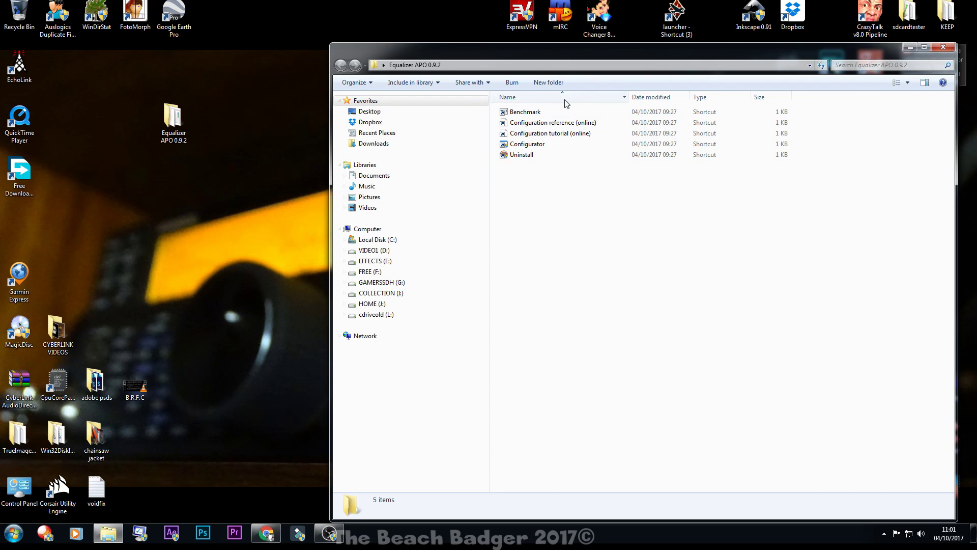
{"action": "left_click", "coordinate": [550, 147]}
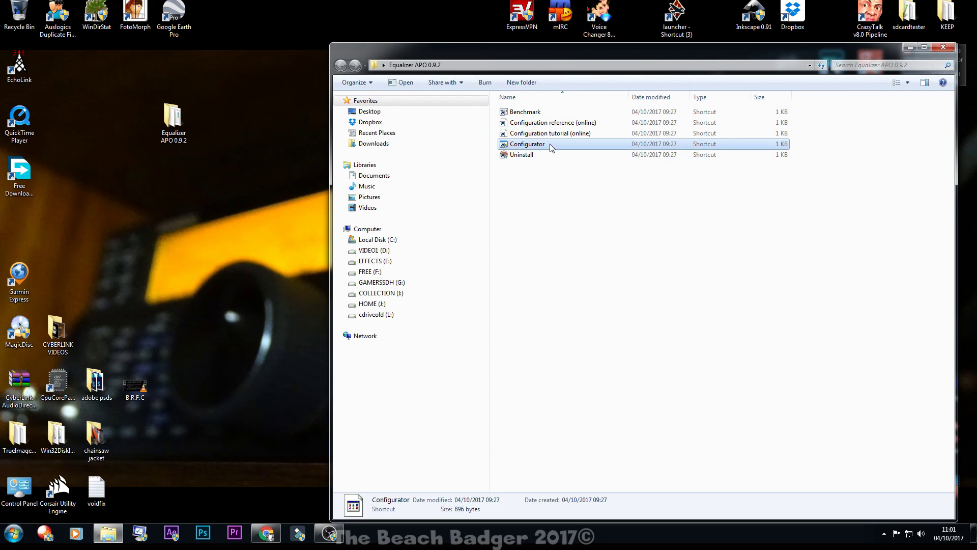
{"action": "double_click", "coordinate": [550, 147]}
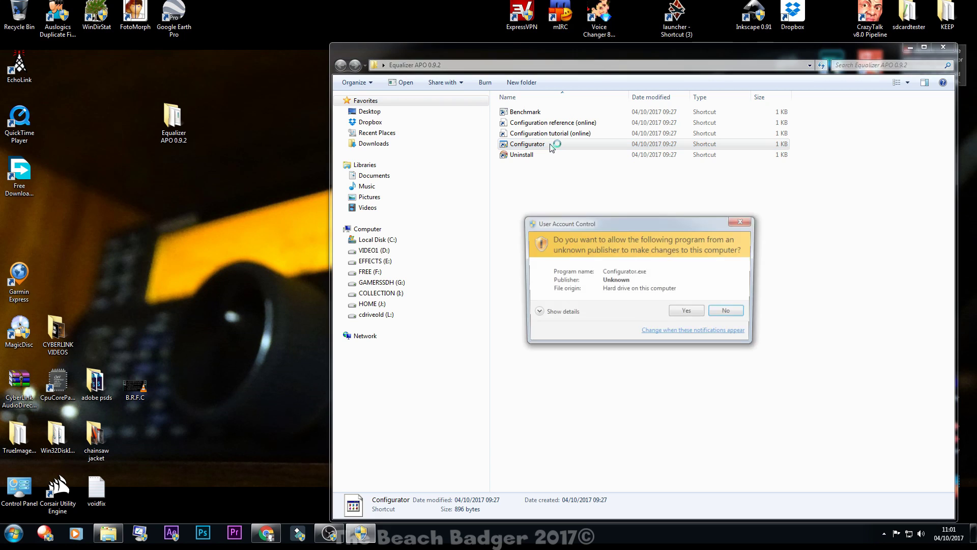
- Approve the UAC prompt, confirm the Corsair VOID headset microphone shows APO installed, and cancel
{"action": "left_click", "coordinate": [701, 315]}
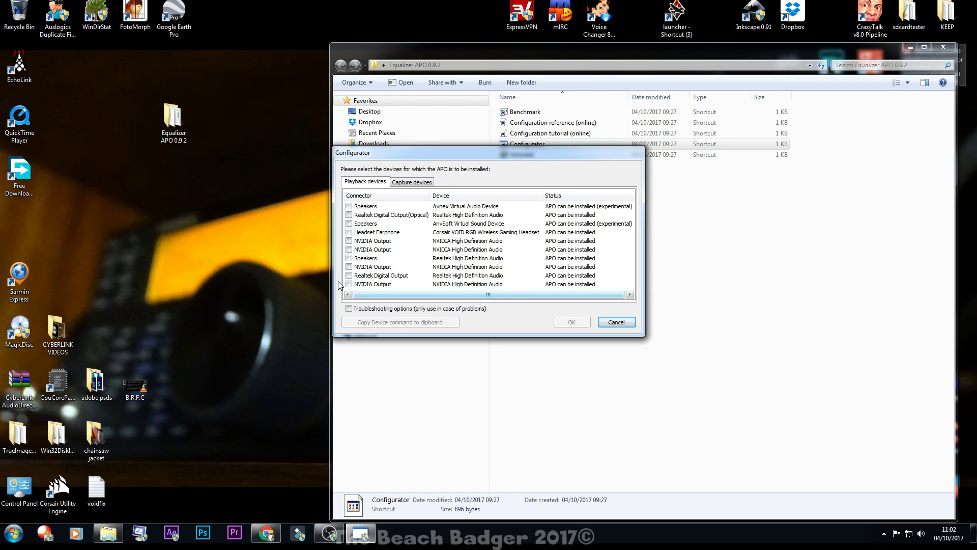
{"action": "left_click", "coordinate": [402, 185]}
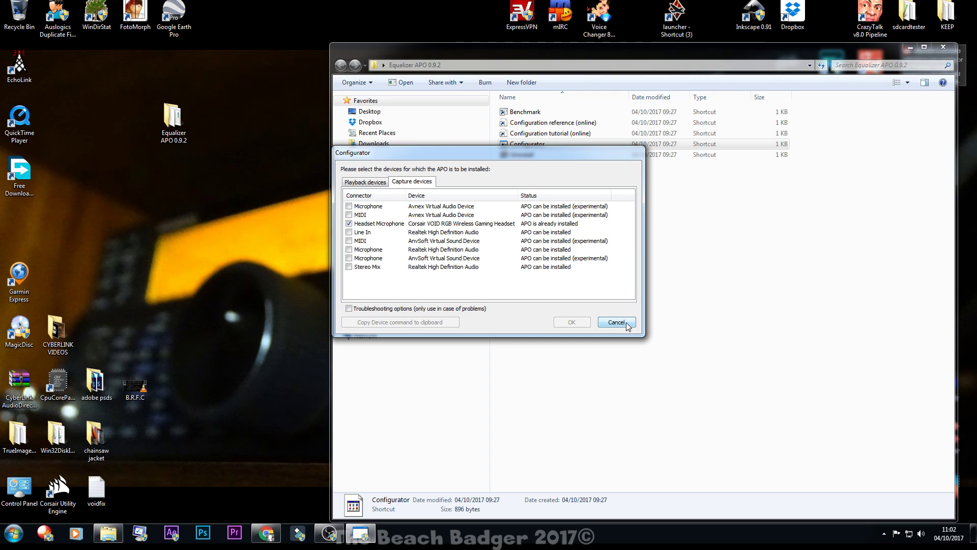
{"action": "left_click", "coordinate": [616, 322]}
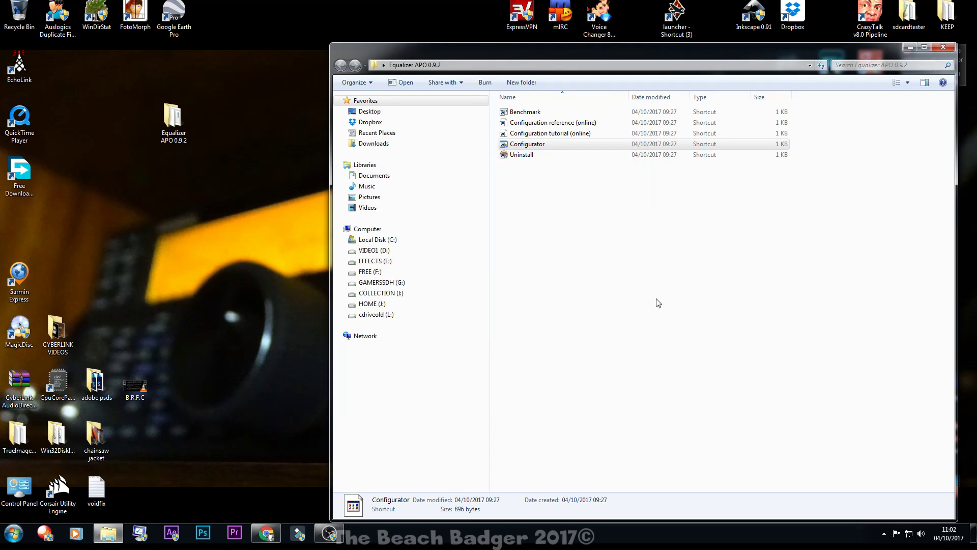
- Close the APO folder and browse through Computer to C:\Program Files\EqualizerAPO\config
{"action": "left_click", "coordinate": [944, 48]}
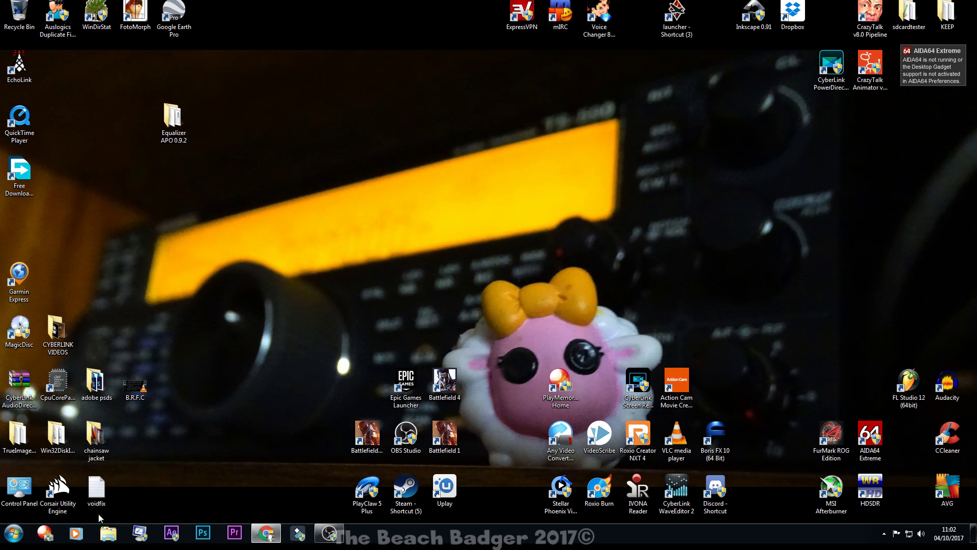
{"action": "left_click", "coordinate": [14, 535]}
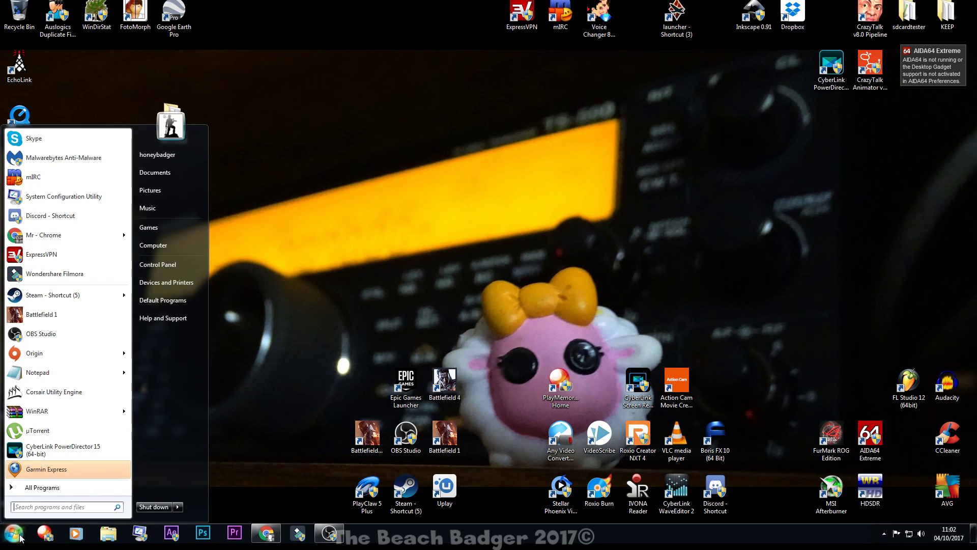
{"action": "left_click", "coordinate": [168, 245]}
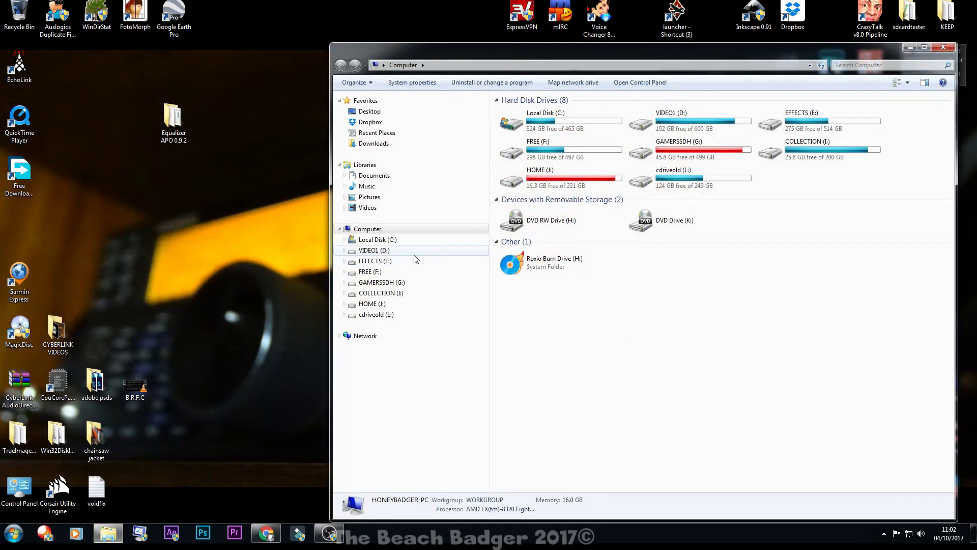
{"action": "left_click", "coordinate": [390, 241]}
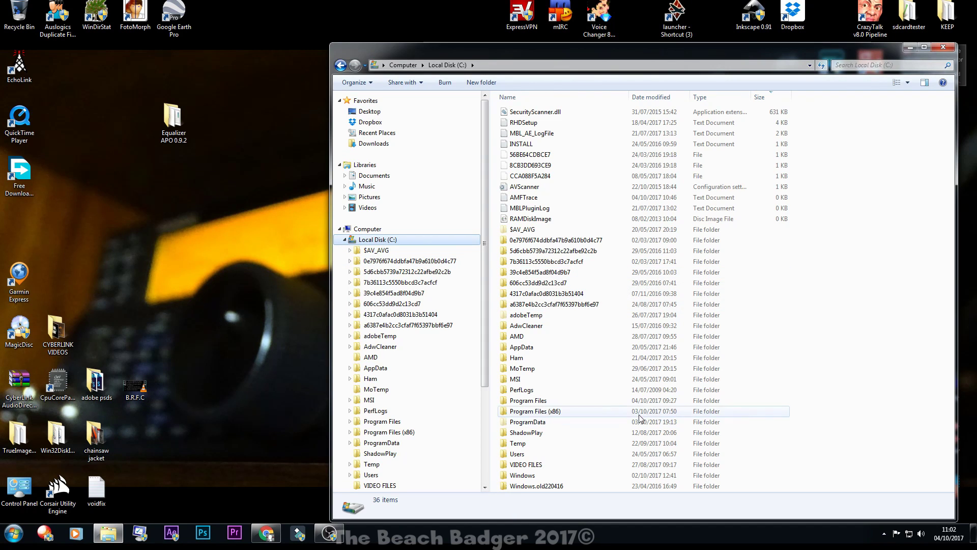
{"action": "left_click", "coordinate": [616, 401]}
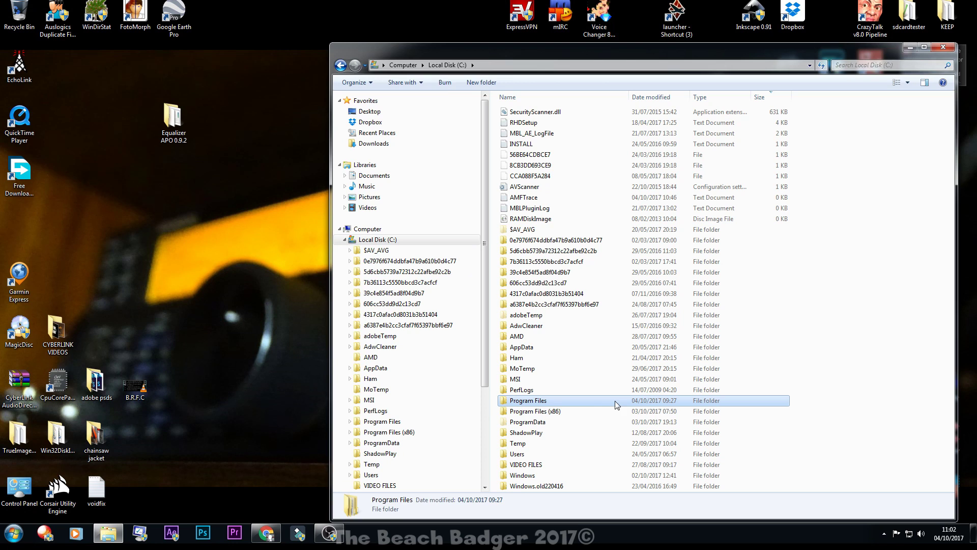
{"action": "double_click", "coordinate": [558, 402]}
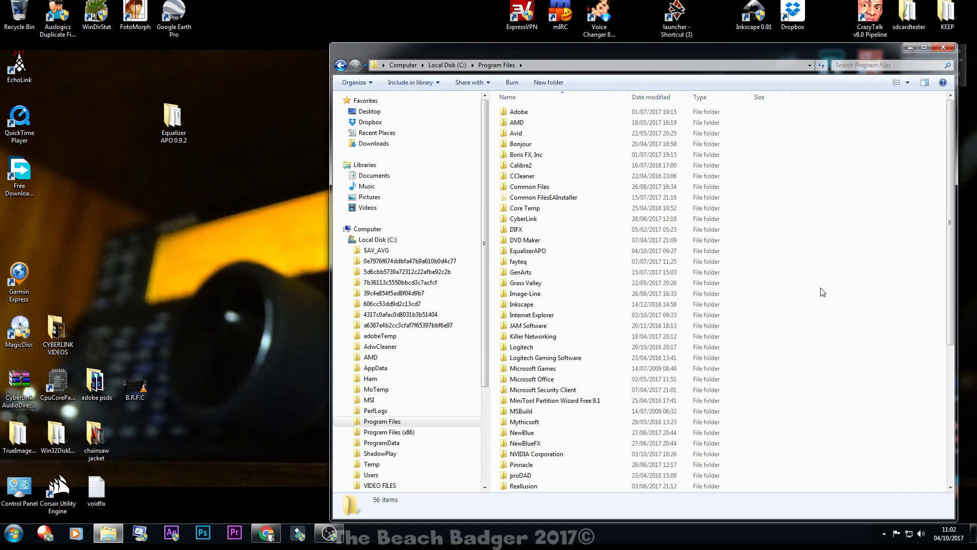
{"action": "mouse_move", "coordinate": [528, 251]}
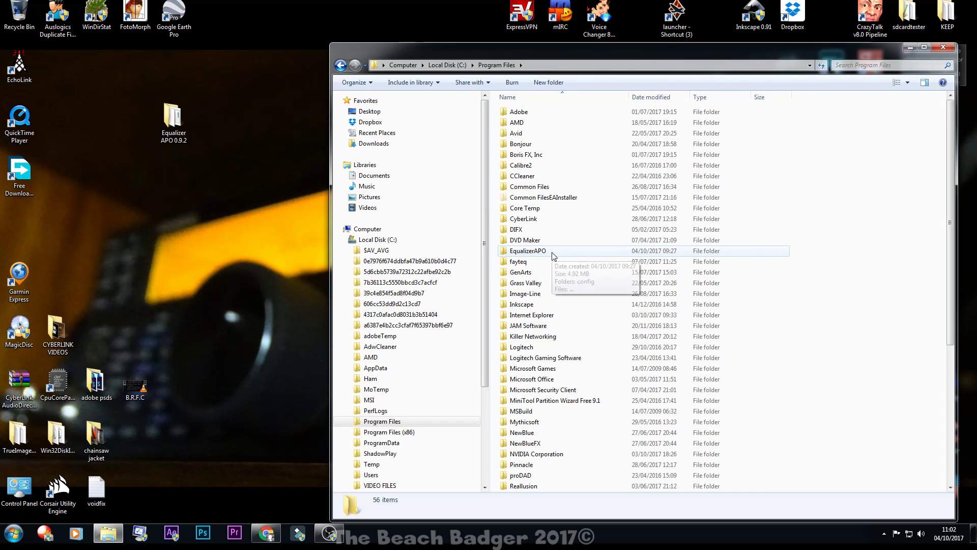
{"action": "double_click", "coordinate": [553, 254]}
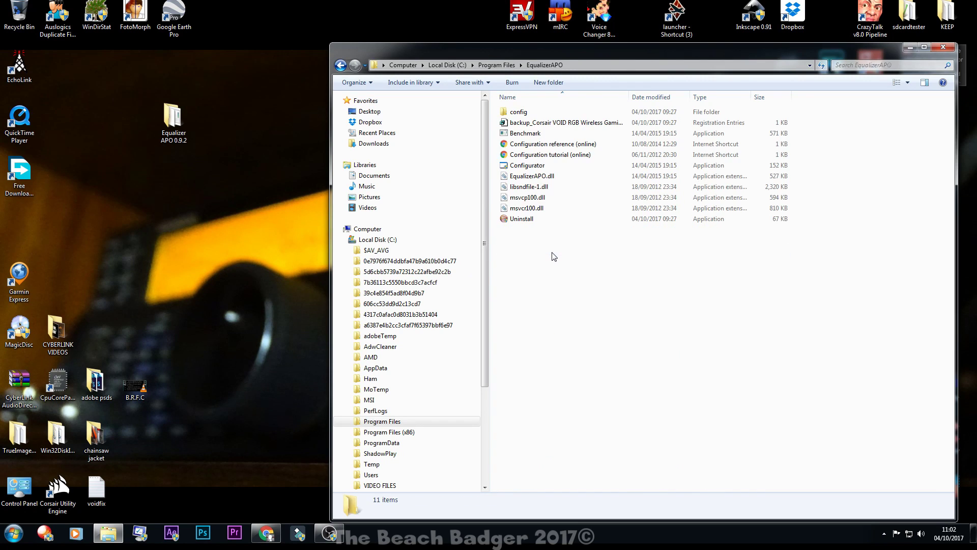
{"action": "double_click", "coordinate": [525, 115]}
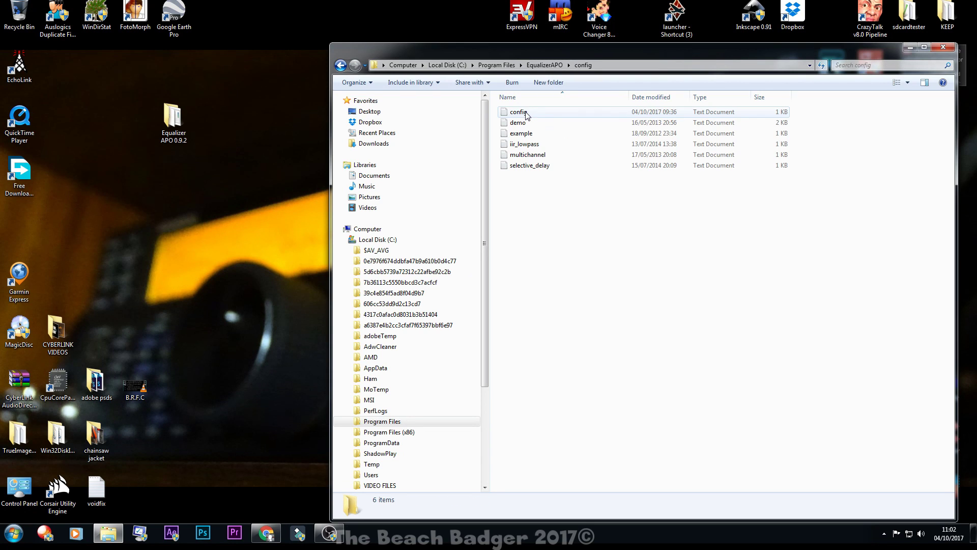
- Open the config file in Notepad and start changing the Preamp value from 10 to -6 dB
{"action": "double_click", "coordinate": [525, 115]}
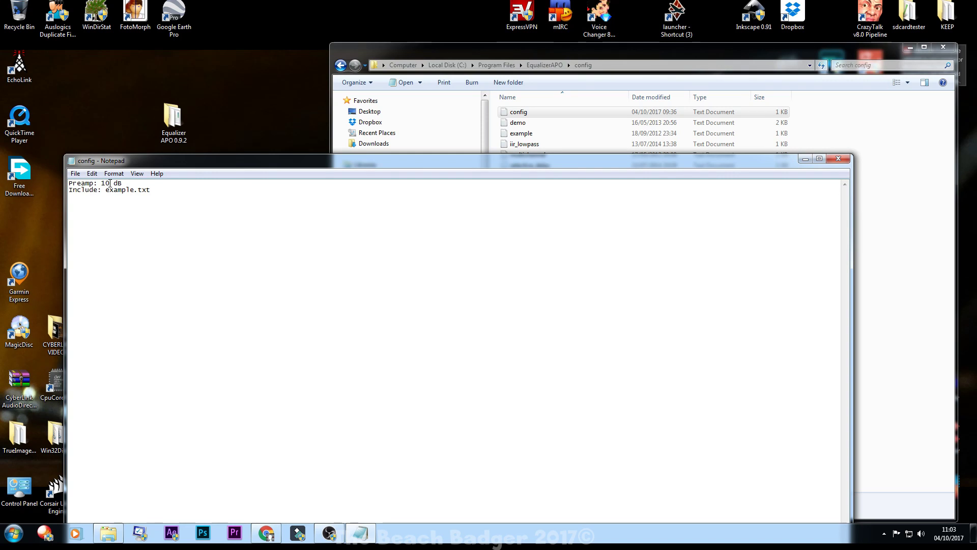
{"action": "left_click", "coordinate": [76, 178]}
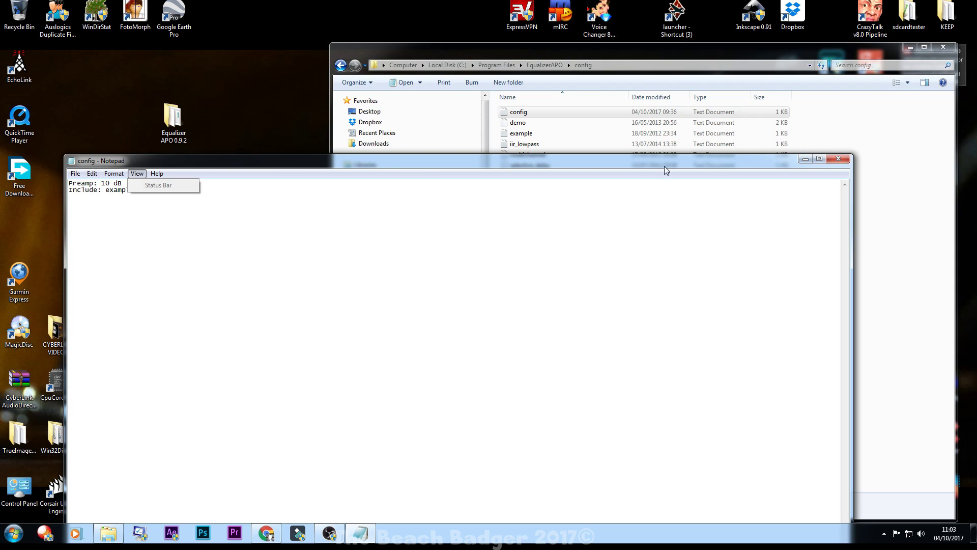
{"action": "left_click", "coordinate": [260, 156]}
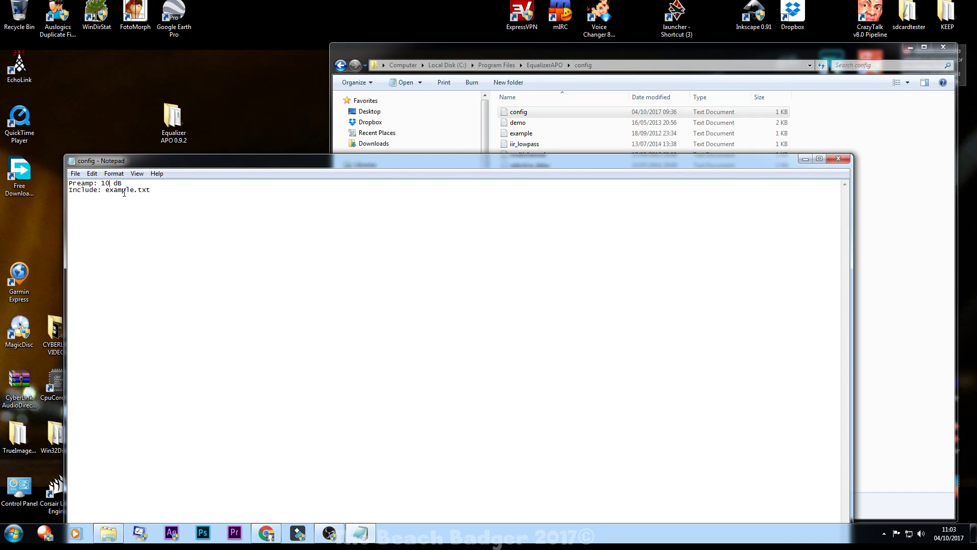
{"action": "key", "text": "BackSpace"}
{"action": "key", "text": "BackSpace"}
{"action": "type", "text": "-6"}
- Save the -6 dB preamp, then change it back to 10 dB and save again
{"action": "left_click", "coordinate": [75, 174]}
{"action": "left_click", "coordinate": [107, 208]}
{"action": "key", "text": "BackSpace"}
{"action": "key", "text": "BackSpace"}
{"action": "type", "text": "10"}
{"action": "left_click", "coordinate": [76, 176]}
{"action": "left_click", "coordinate": [87, 208]}
- Close Notepad and the config folder, then launch Corsair Utility Engine from the hidden tray icons
{"action": "left_click", "coordinate": [845, 162]}
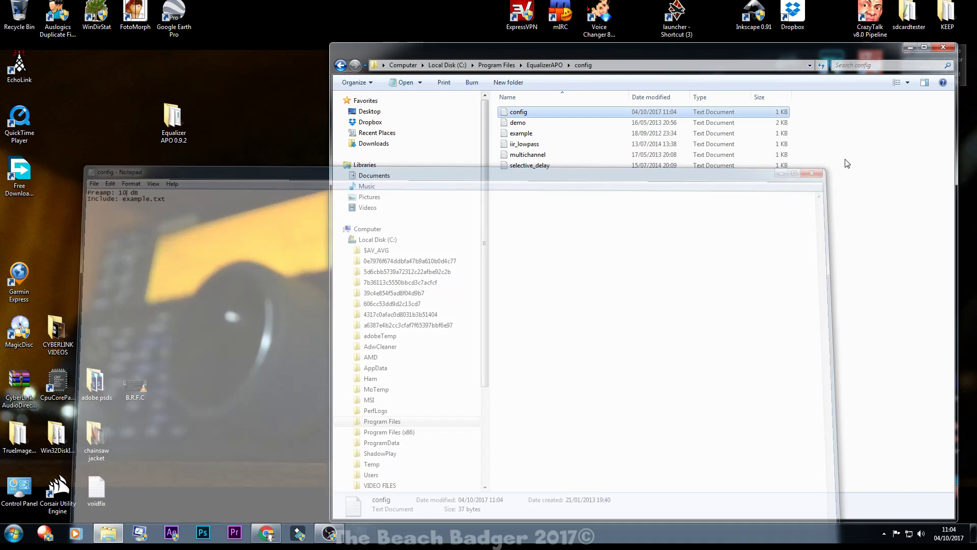
{"action": "left_click", "coordinate": [944, 48]}
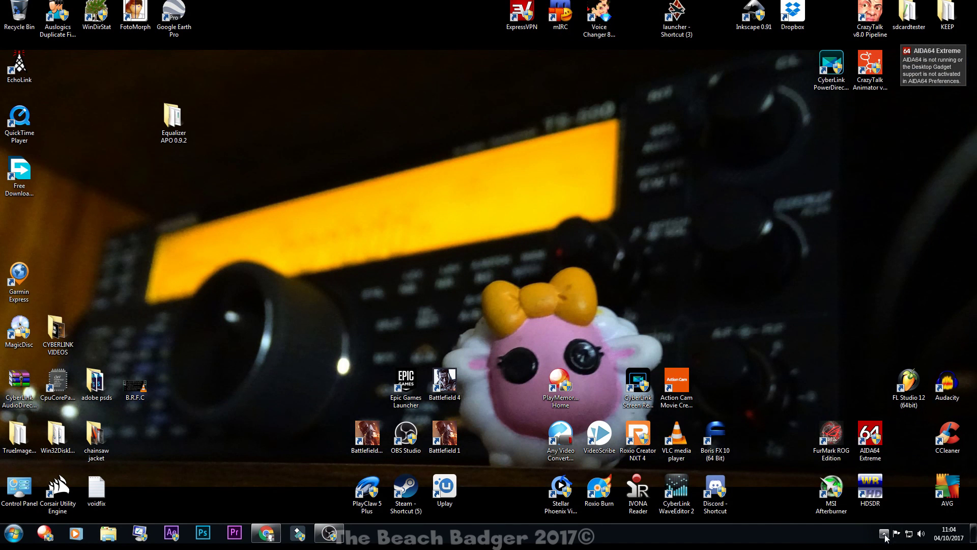
{"action": "left_click", "coordinate": [885, 535]}
{"action": "right_click", "coordinate": [906, 482]}
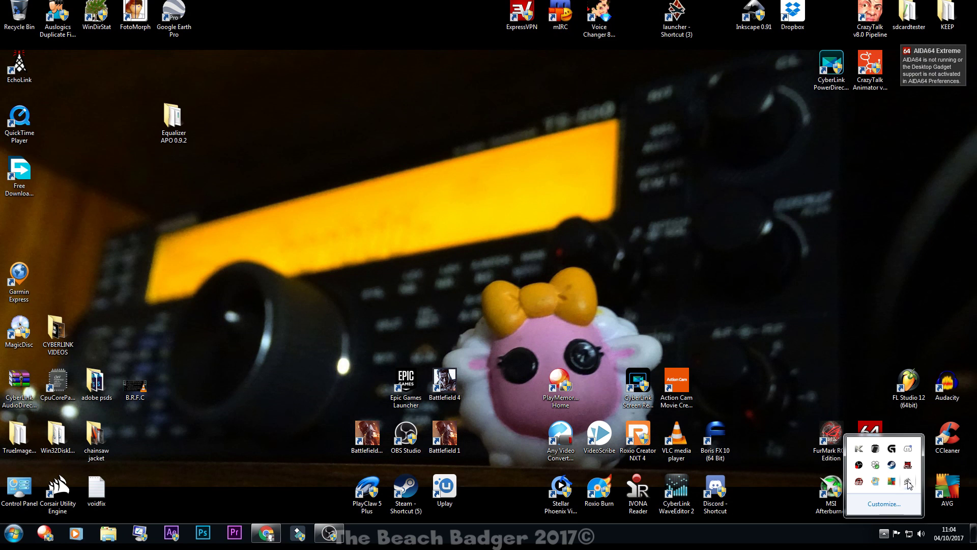
{"action": "double_click", "coordinate": [907, 481]}
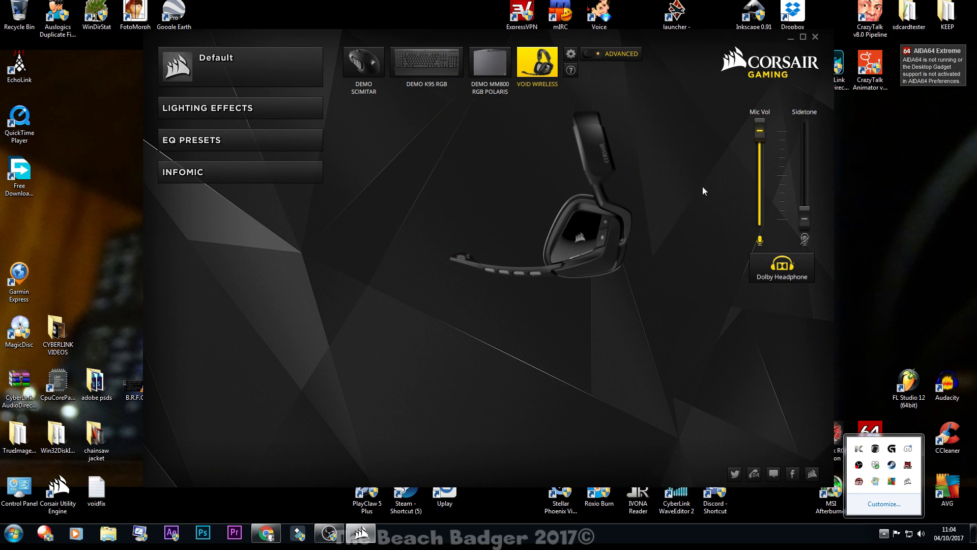